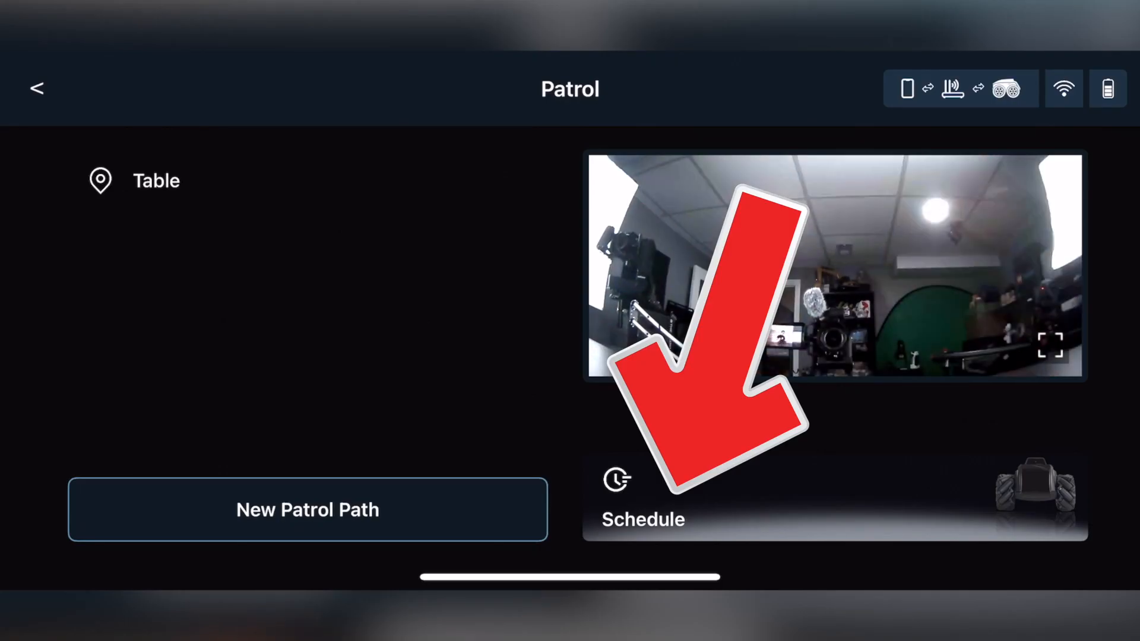
# - View the patrol schedule list, which is empty, and return to the Patrol screen
pyautogui.click(643, 500)
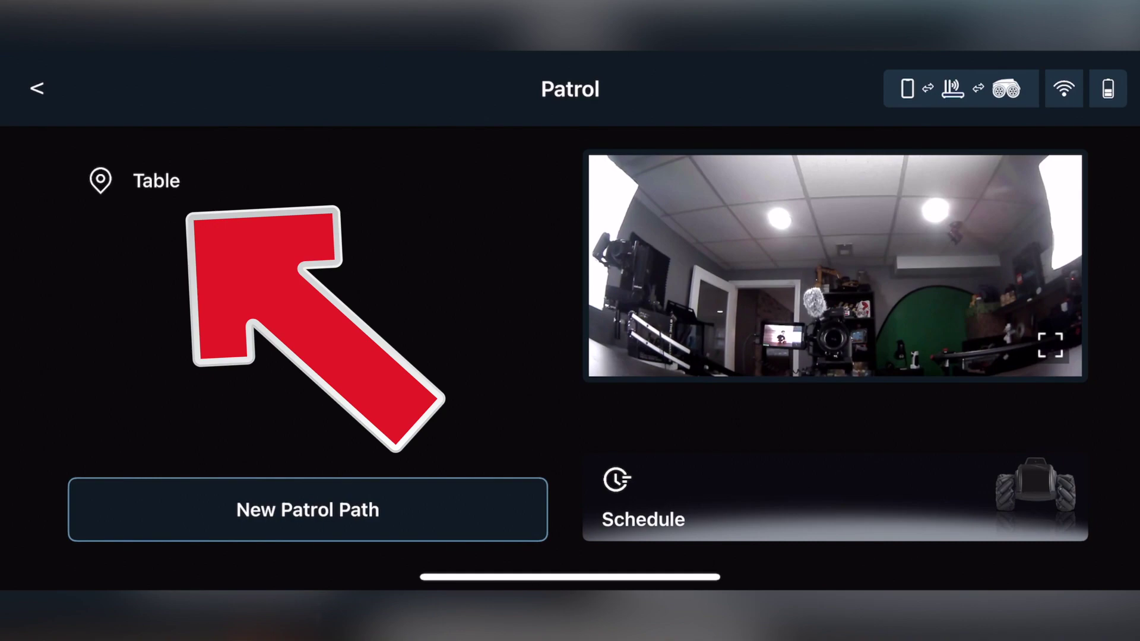
# - Start the Table patrol path and confirm Yes; a notification reports Scout began patrolling
pyautogui.click(156, 181)
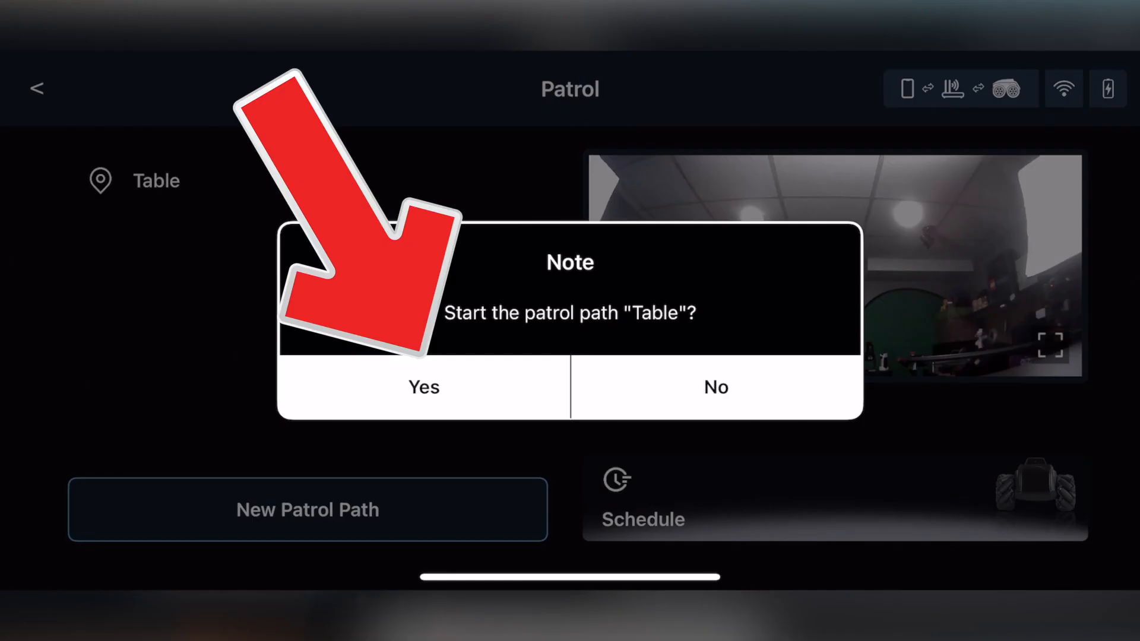
pyautogui.click(424, 388)
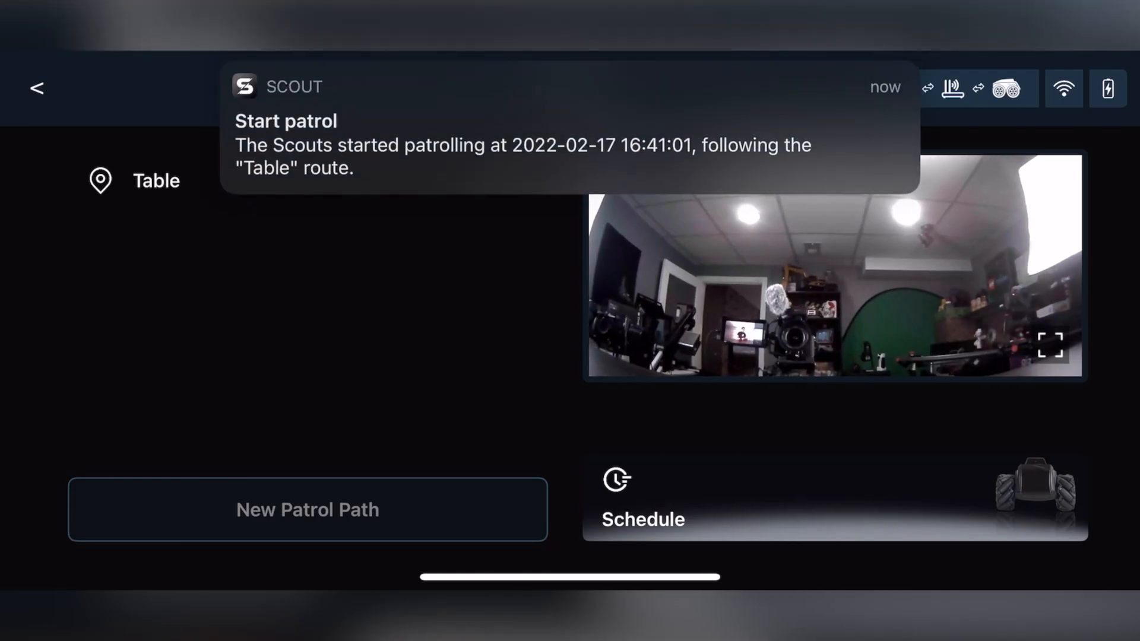